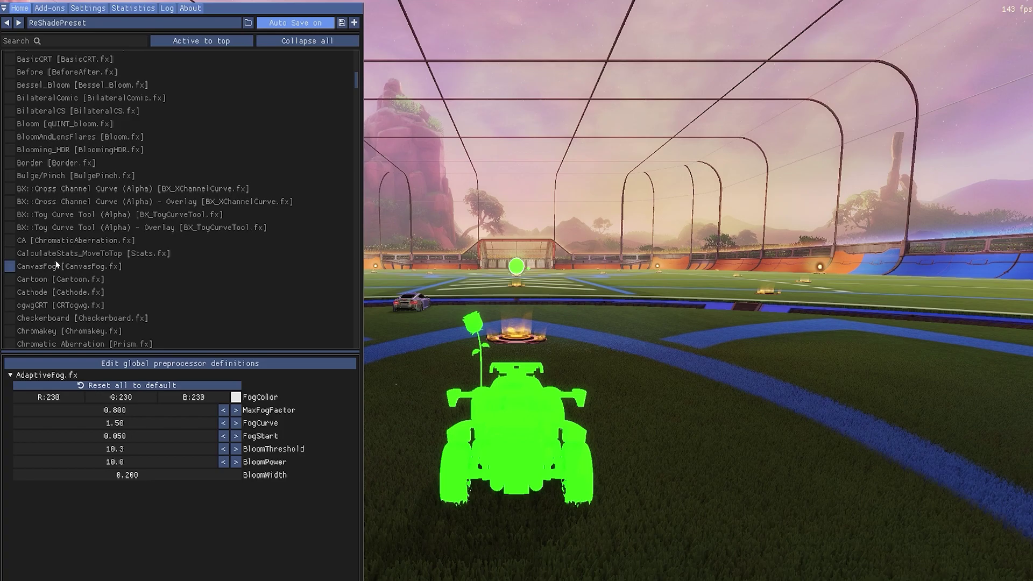
Step: Review the Blooming_HDR and Clarity effect settings in the ReShade list
{"action": "left_click", "coordinate": [54, 150]}
{"action": "scroll", "coordinate": [52, 184], "scroll_direction": "up", "scroll_amount": 6}
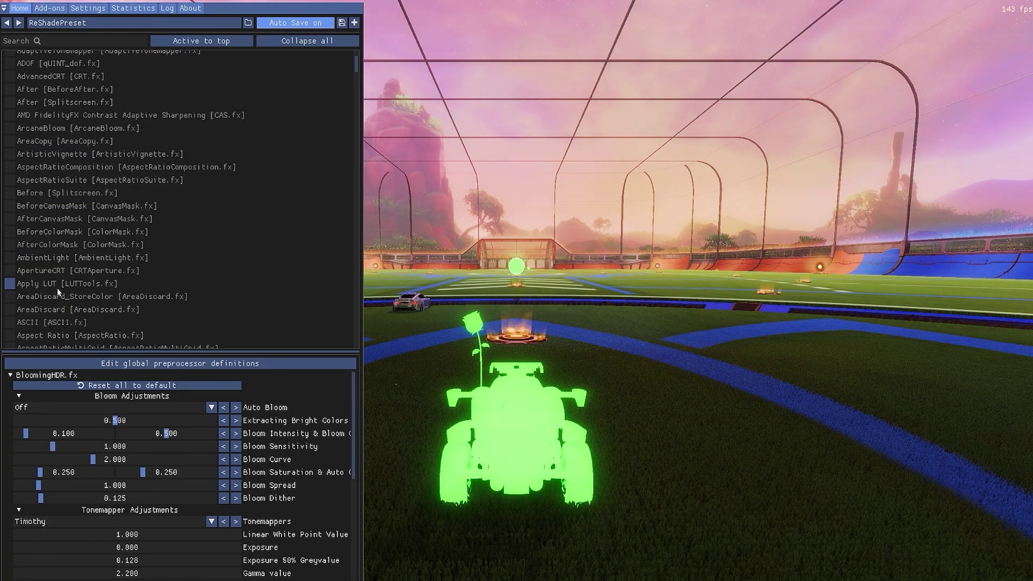
{"action": "scroll", "coordinate": [122, 94], "scroll_direction": "up", "scroll_amount": 2}
{"action": "scroll", "coordinate": [53, 298], "scroll_direction": "down", "scroll_amount": 10}
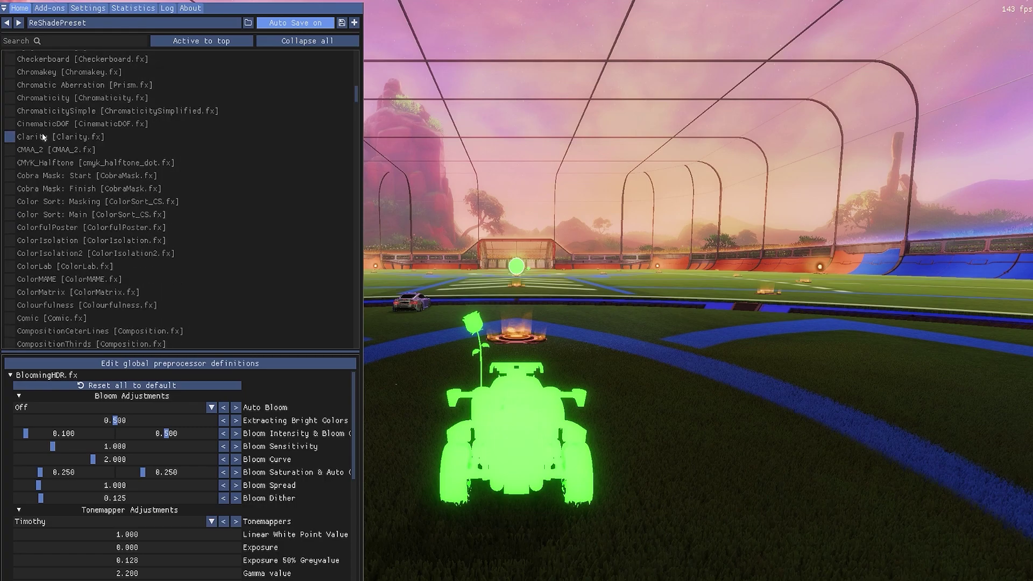
{"action": "left_click", "coordinate": [44, 136]}
{"action": "left_click", "coordinate": [188, 41]}
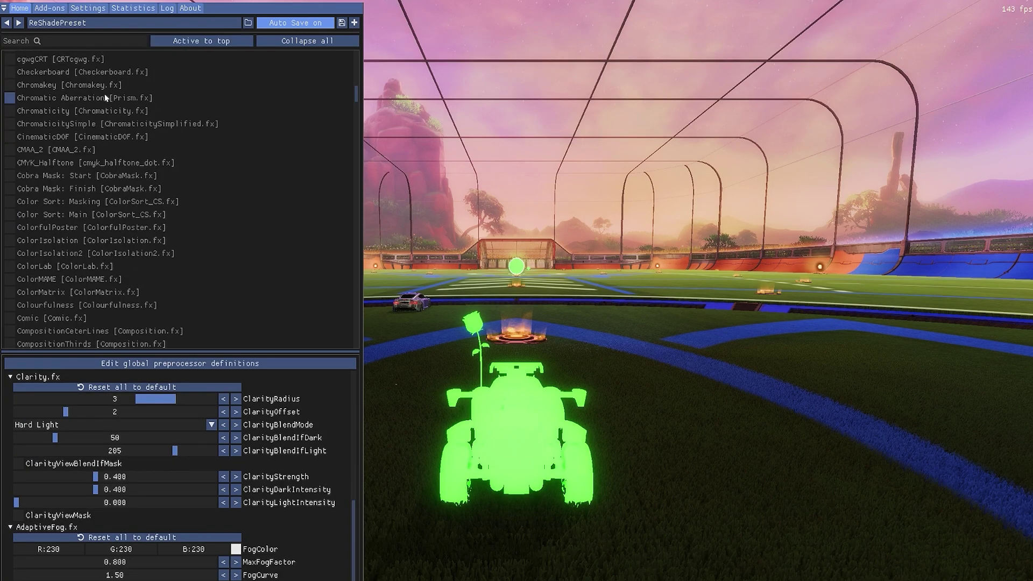
Step: Gather the active effects at the top with CinematicDOF off, and move RLStreams2 below Clarity
{"action": "left_click", "coordinate": [48, 136]}
{"action": "scroll", "coordinate": [142, 155], "scroll_direction": "up", "scroll_amount": 5}
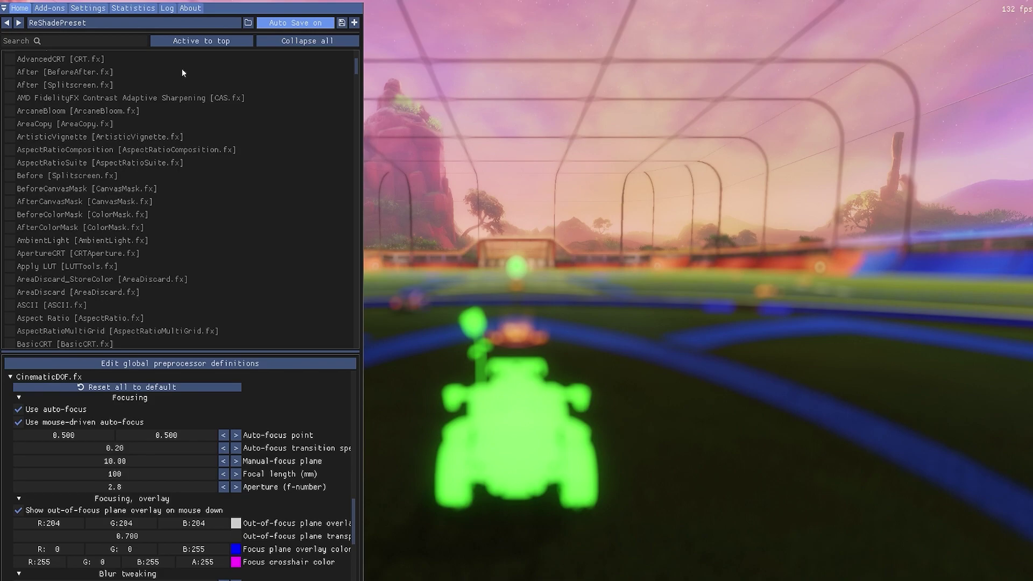
{"action": "scroll", "coordinate": [146, 93], "scroll_direction": "up", "scroll_amount": 3}
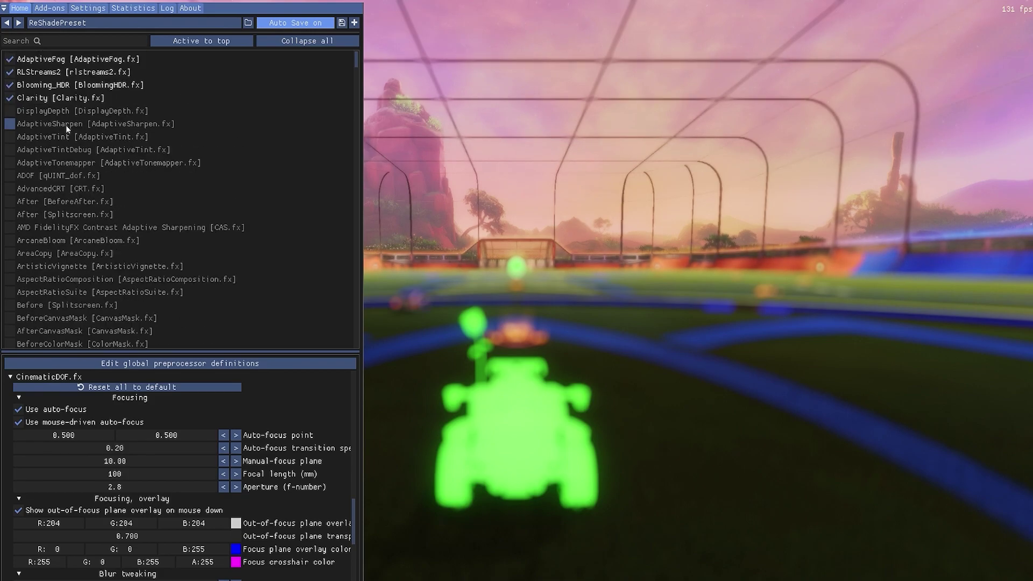
{"action": "left_click", "coordinate": [188, 40]}
{"action": "left_click", "coordinate": [33, 112]}
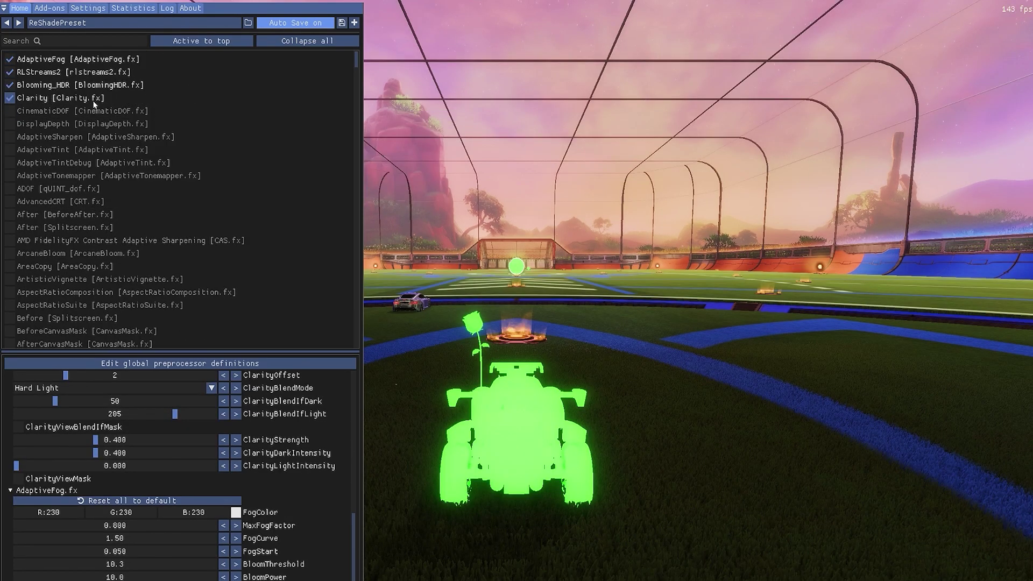
{"action": "left_click_drag", "start_coordinate": [58, 70], "coordinate": [57, 102]}
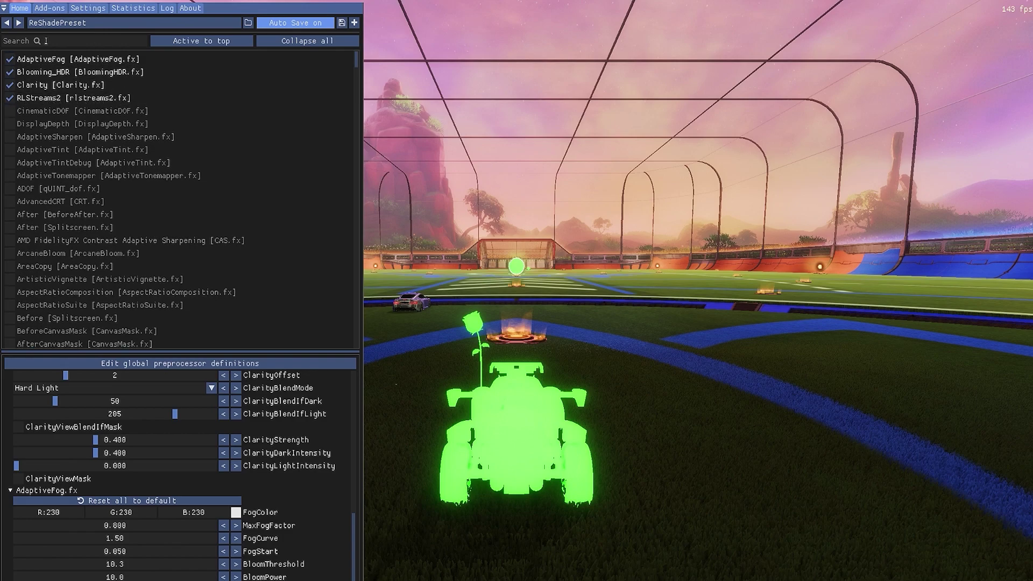
{"action": "mouse_move", "coordinate": [66, 114]}
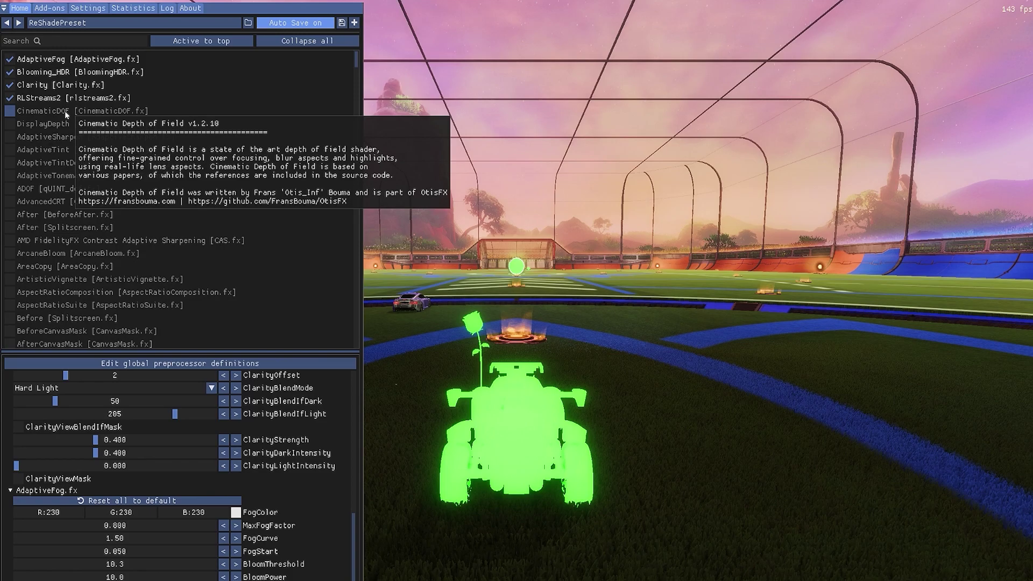
Step: Hide ReShade and set the RLStreams 2.0 framerate slider in BakkesMod, then close it
{"action": "key", "text": "Home"}
{"action": "key", "text": "F2"}
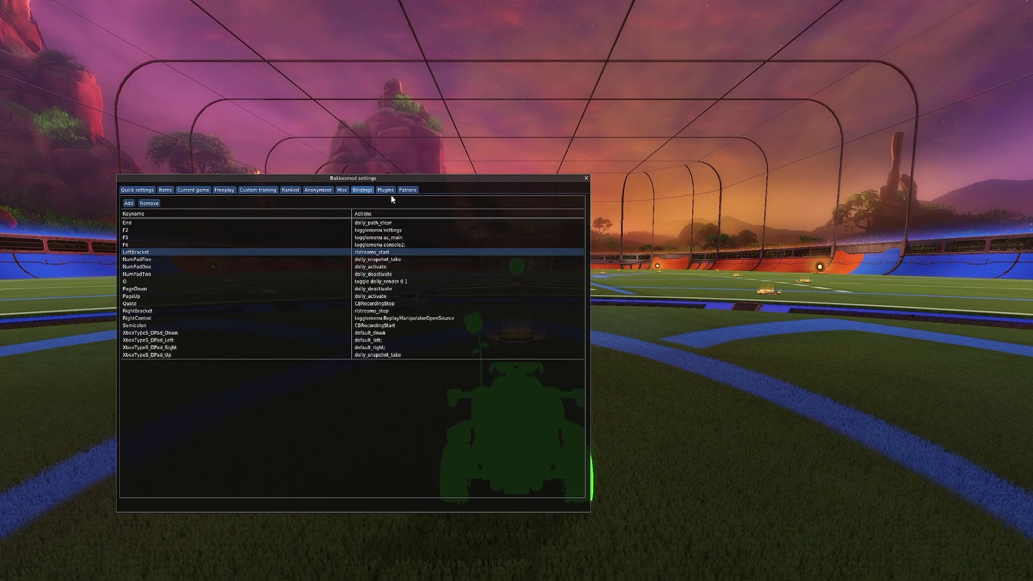
{"action": "left_click_drag", "start_coordinate": [311, 276], "coordinate": [323, 275]}
{"action": "left_click_drag", "start_coordinate": [430, 280], "coordinate": [553, 327]}
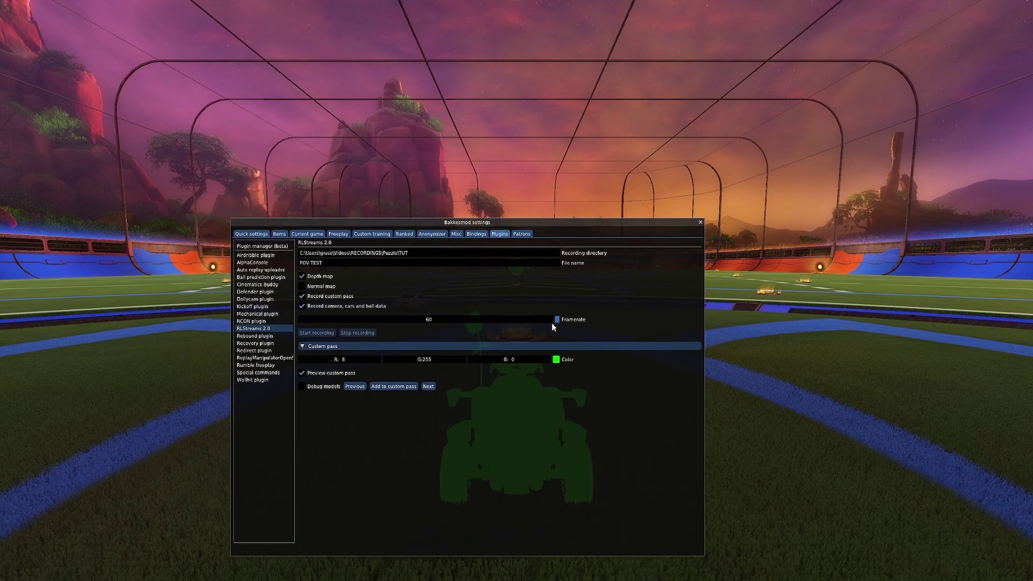
{"action": "left_click", "coordinate": [428, 319]}
{"action": "key", "text": "Escape"}
{"action": "left_click", "coordinate": [517, 330]}
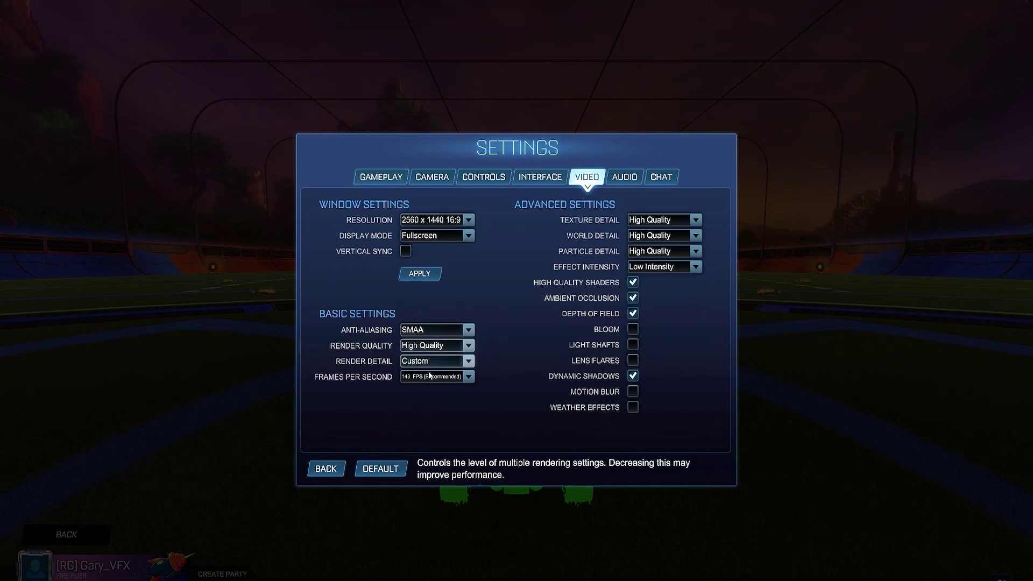
Step: Change the Frames Per Second dropdown from 30 to 60 FPS
{"action": "left_click", "coordinate": [466, 377]}
{"action": "scroll", "coordinate": [425, 419], "scroll_direction": "up", "scroll_amount": 2}
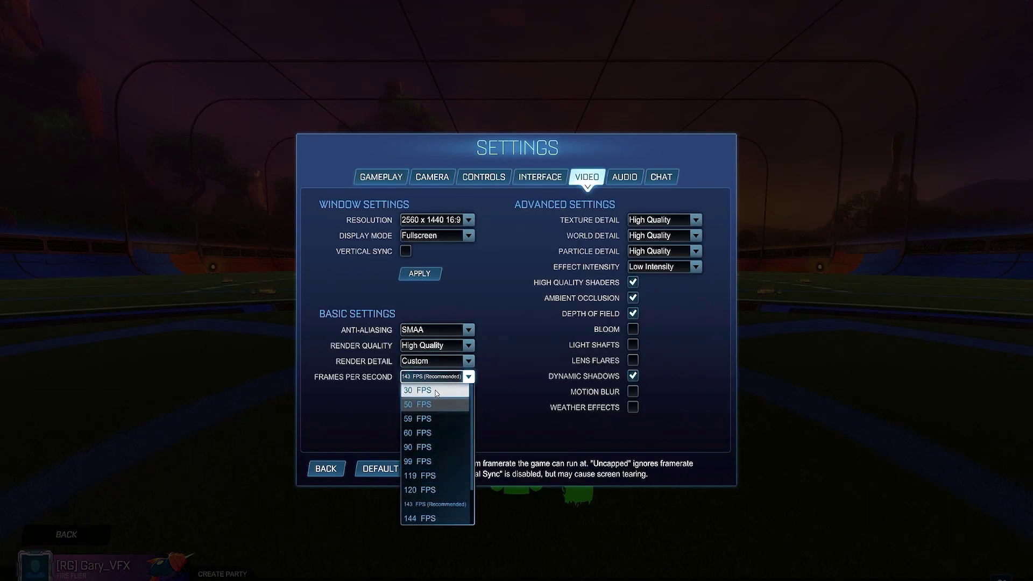
{"action": "left_click", "coordinate": [416, 390]}
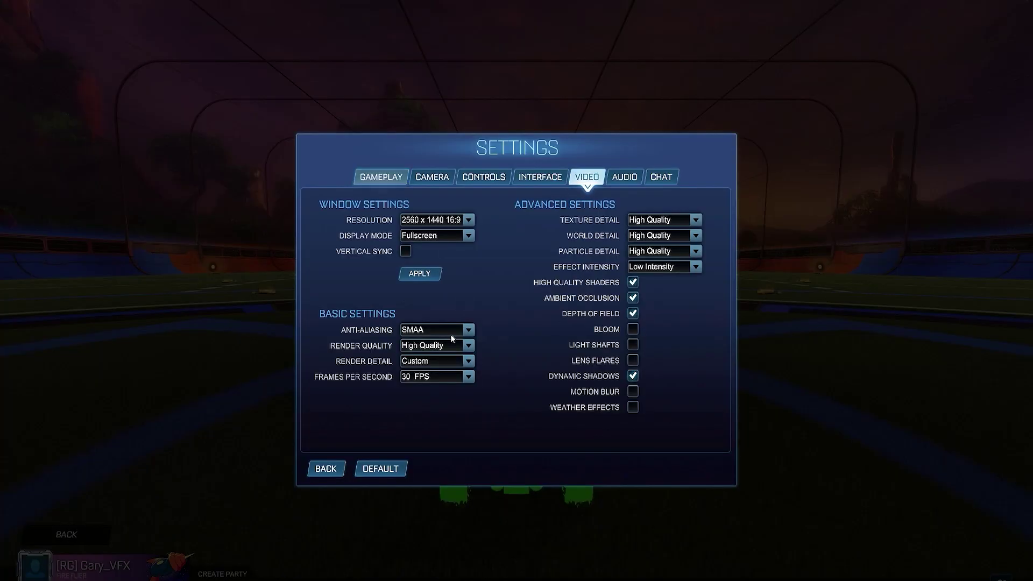
{"action": "left_click", "coordinate": [446, 377]}
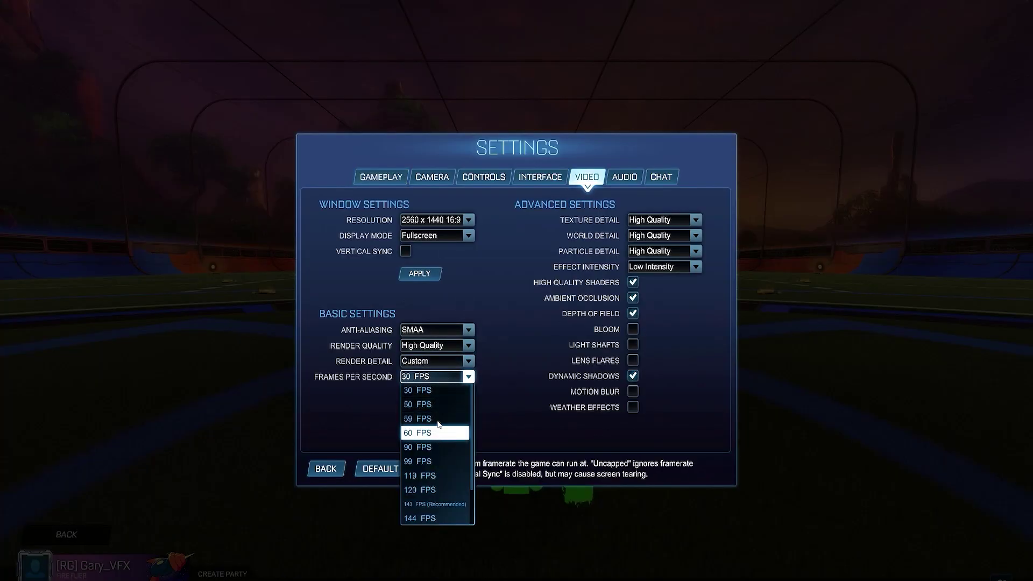
{"action": "left_click", "coordinate": [423, 432]}
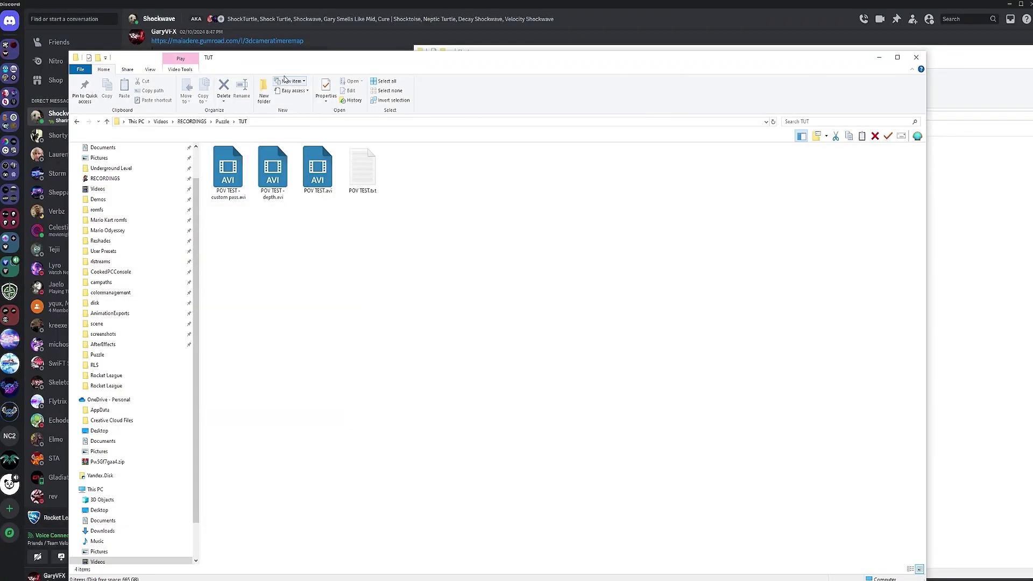
Step: Restore and rearrange the folder windows, closing the Shaders window
{"action": "left_click_drag", "start_coordinate": [453, 11], "coordinate": [330, 126]}
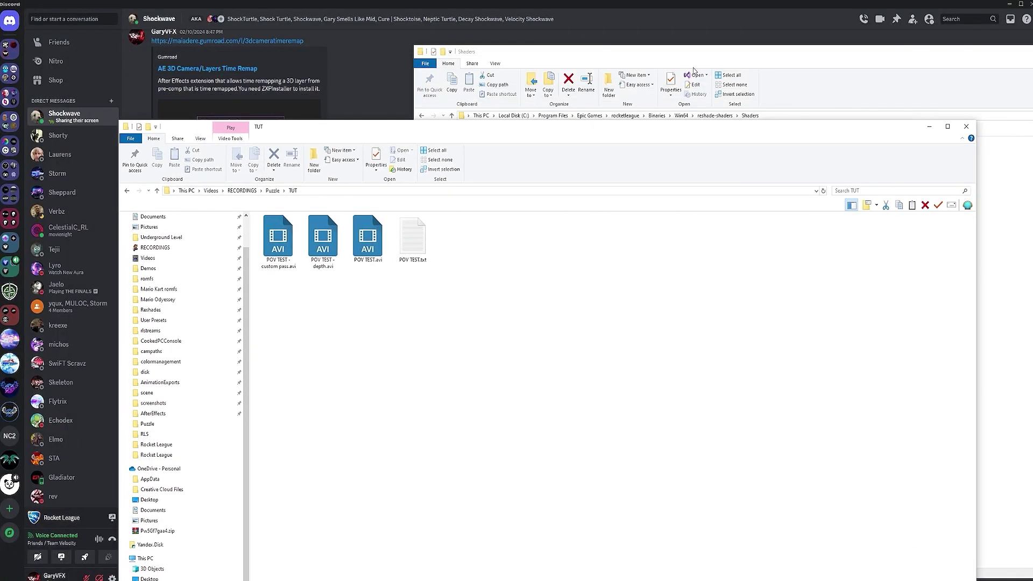
{"action": "left_click", "coordinate": [574, 46]}
{"action": "left_click_drag", "start_coordinate": [718, 65], "coordinate": [790, 56]}
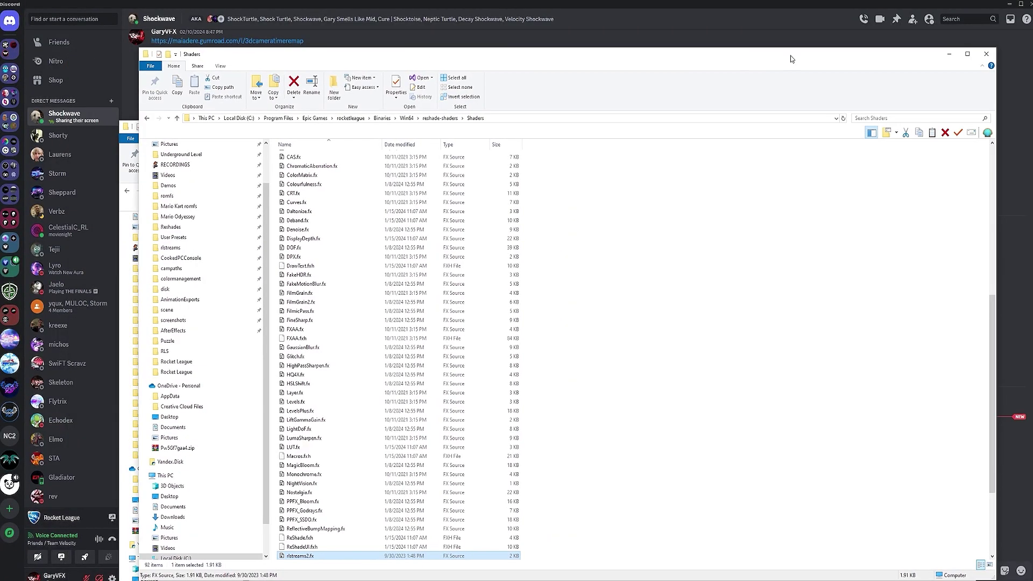
{"action": "left_click", "coordinate": [986, 54]}
{"action": "left_click_drag", "start_coordinate": [421, 138], "coordinate": [425, 85]}
Step: Preview POV TEST - custom pass.avi and POV TEST.avi, closing each player afterwards
{"action": "left_click", "coordinate": [296, 209]}
{"action": "double_click", "coordinate": [296, 209]}
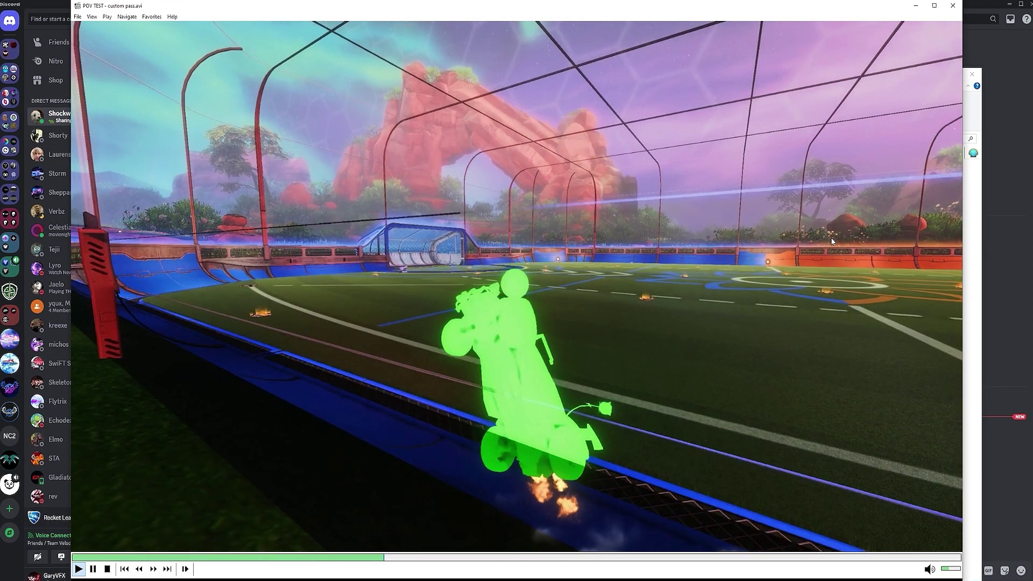
{"action": "key", "text": "alt+F4"}
{"action": "left_click_drag", "start_coordinate": [283, 239], "coordinate": [380, 216]}
{"action": "double_click", "coordinate": [379, 210]}
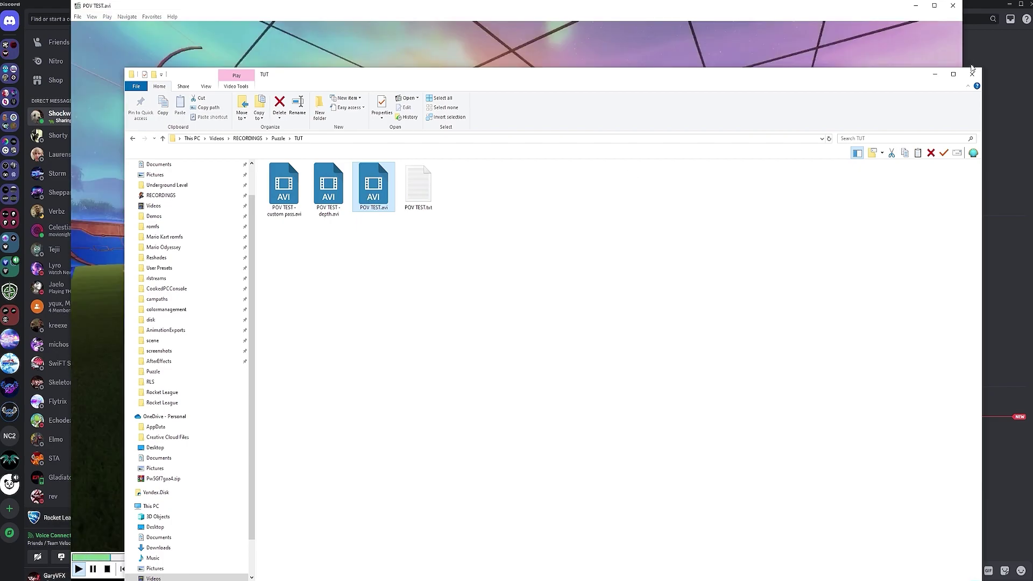
{"action": "key", "text": "alt+F4"}
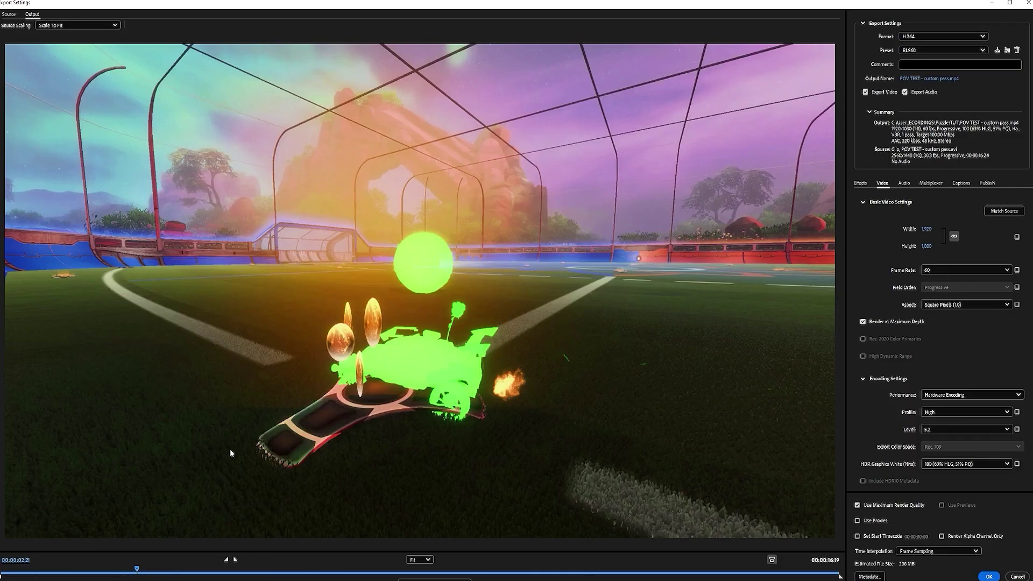
Step: Start the export range at the playhead, keep 60 fps, and match source settings
{"action": "left_click", "coordinate": [226, 560]}
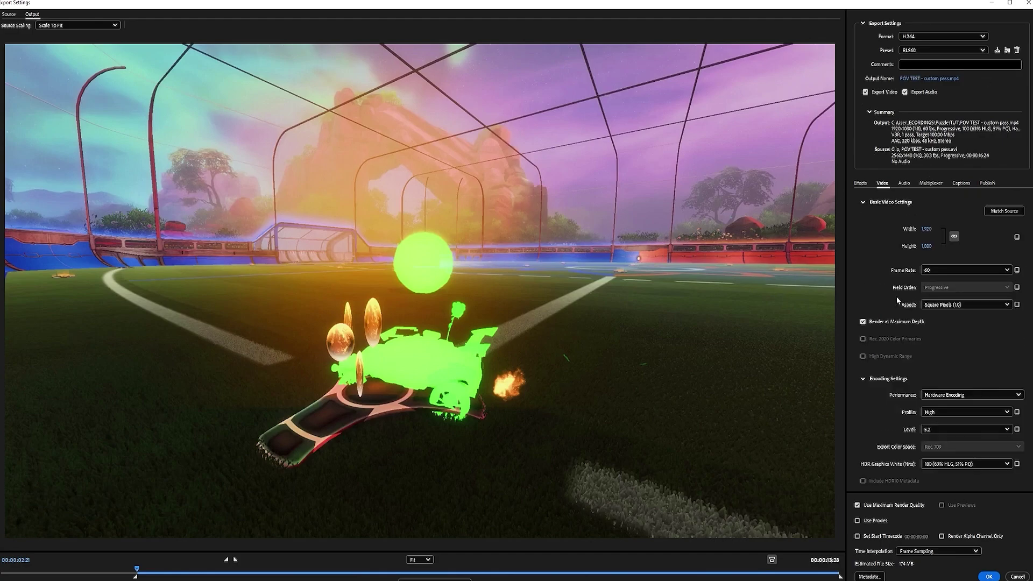
{"action": "left_click", "coordinate": [957, 272]}
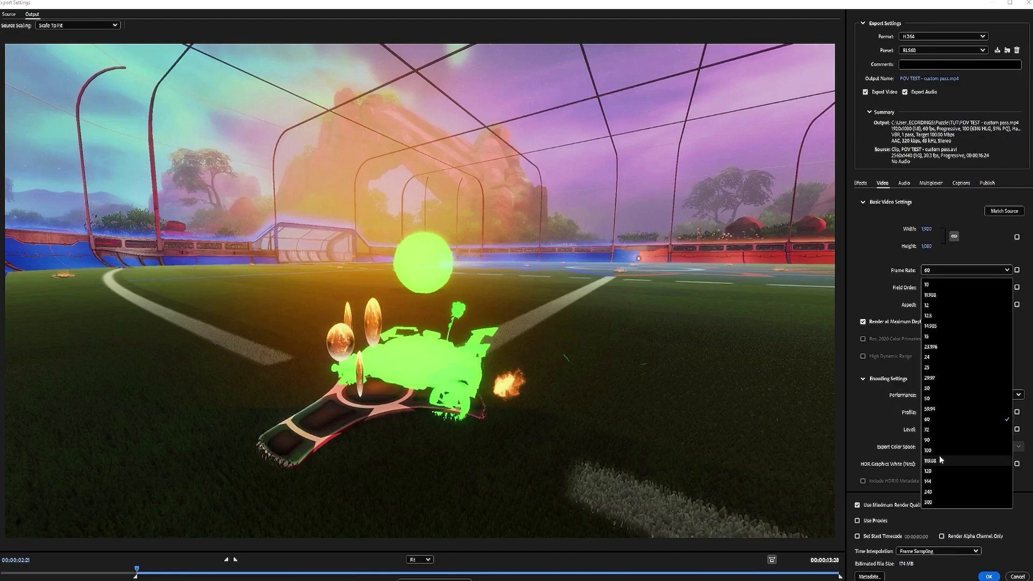
{"action": "left_click", "coordinate": [940, 270]}
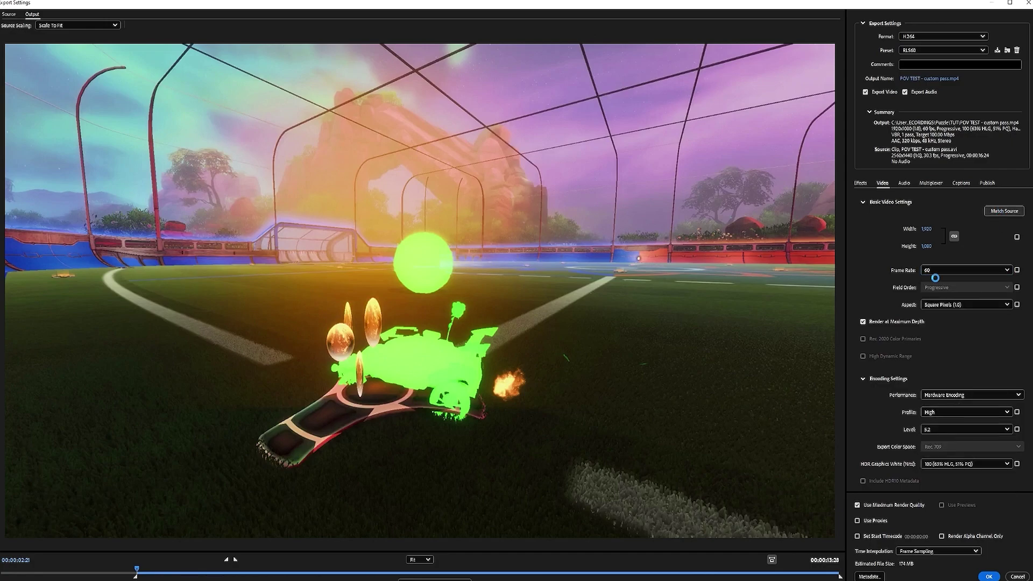
{"action": "left_click", "coordinate": [1004, 210]}
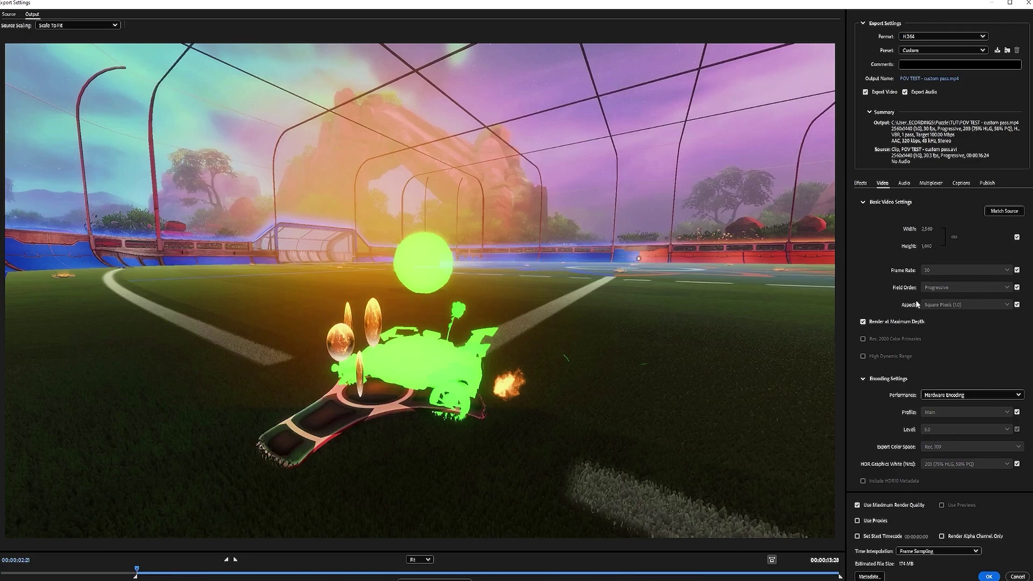
Step: Apply the RLS60 preset and confirm the bitrate stays VBR, 1 pass
{"action": "left_click", "coordinate": [943, 50]}
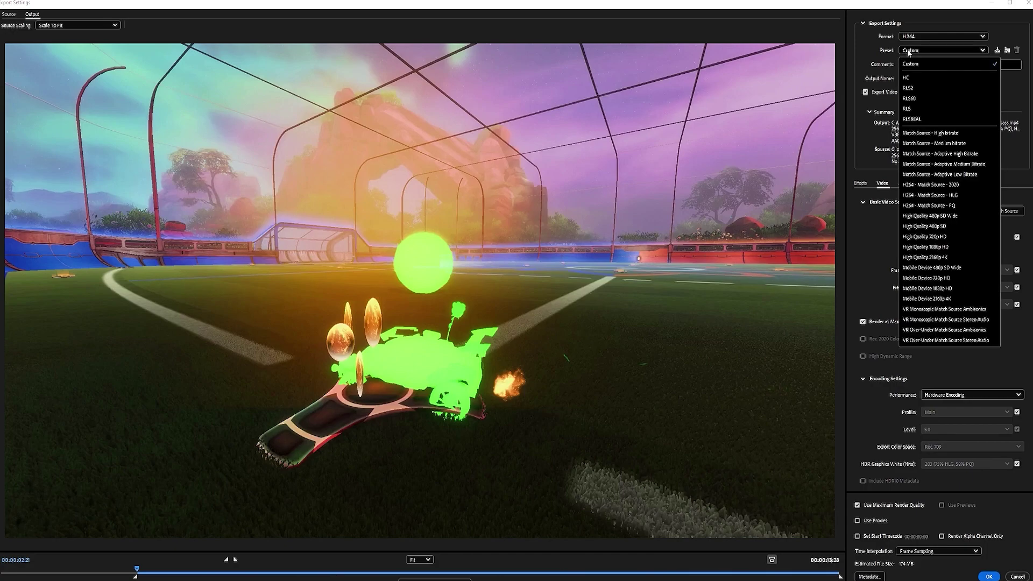
{"action": "left_click", "coordinate": [892, 88]}
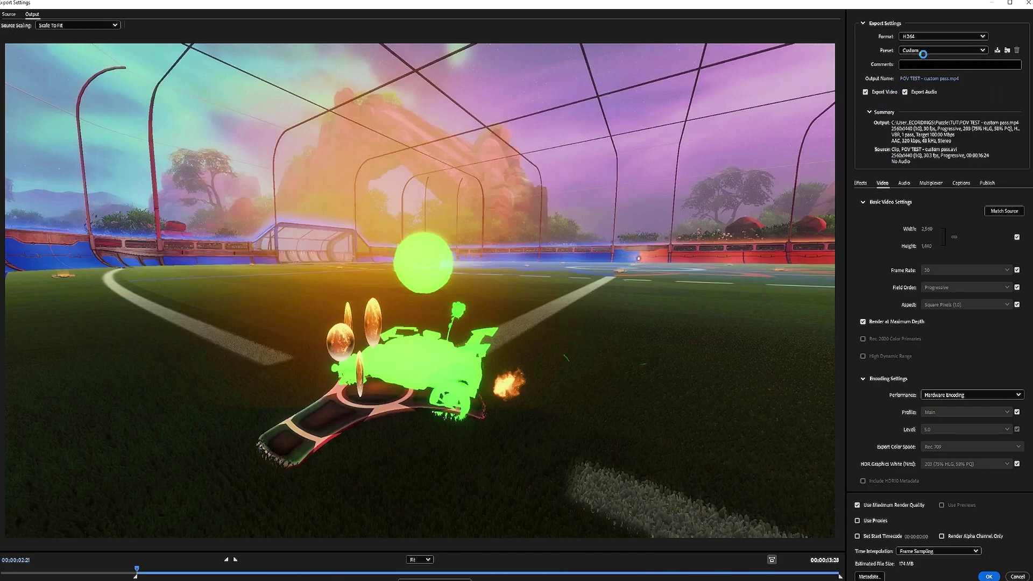
{"action": "left_click", "coordinate": [922, 52]}
{"action": "left_click", "coordinate": [919, 95]}
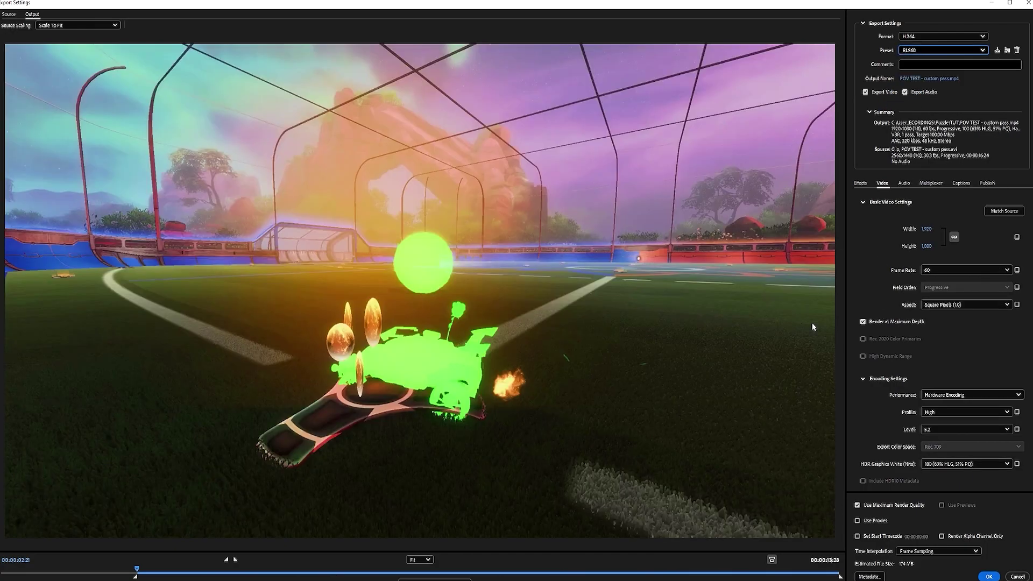
{"action": "scroll", "coordinate": [870, 343], "scroll_direction": "down", "scroll_amount": 4}
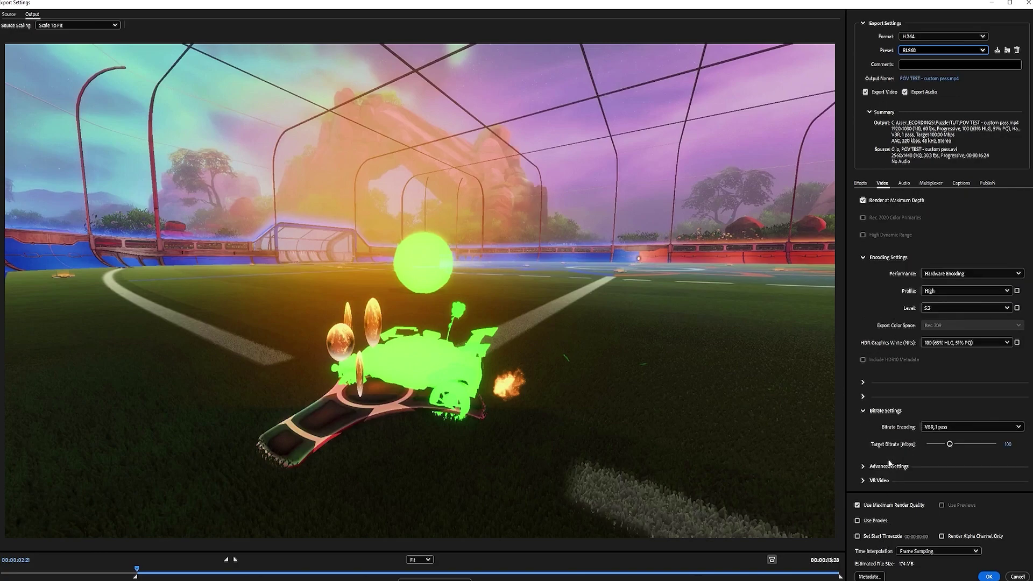
{"action": "left_click", "coordinate": [947, 427]}
{"action": "left_click", "coordinate": [938, 447]}
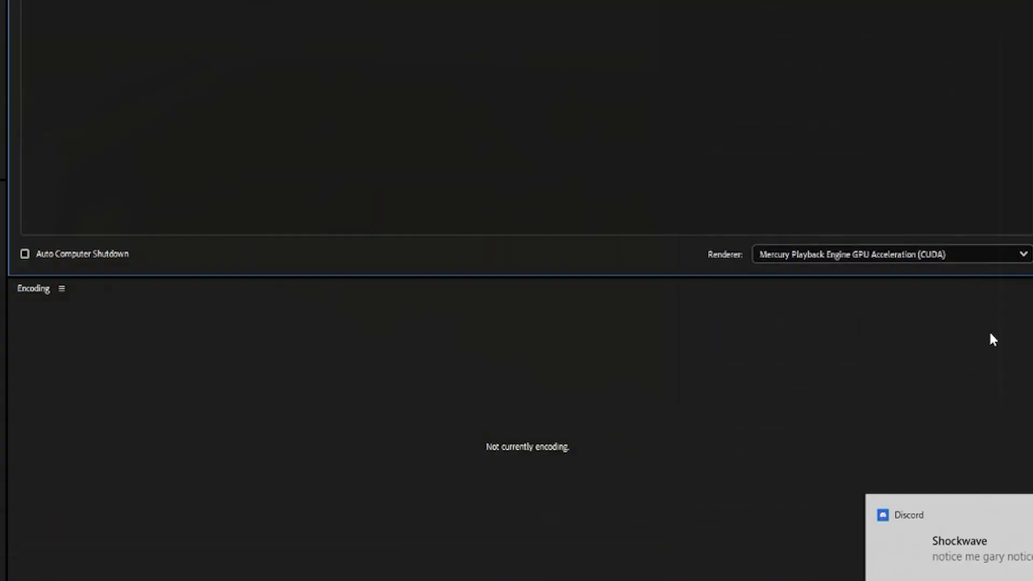
{"action": "left_click", "coordinate": [1014, 514]}
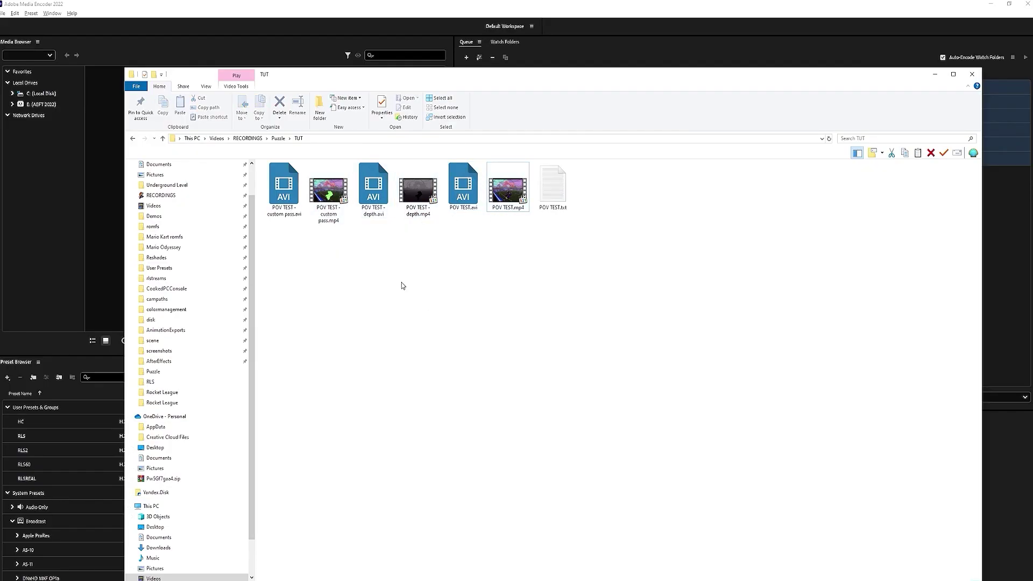
Step: Delete the three POV TEST AVIs, then select the three mp4 exports and import them
{"action": "left_click", "coordinate": [284, 199]}
{"action": "left_click", "coordinate": [391, 214], "text": "ctrl"}
{"action": "left_click", "coordinate": [464, 203], "text": "ctrl"}
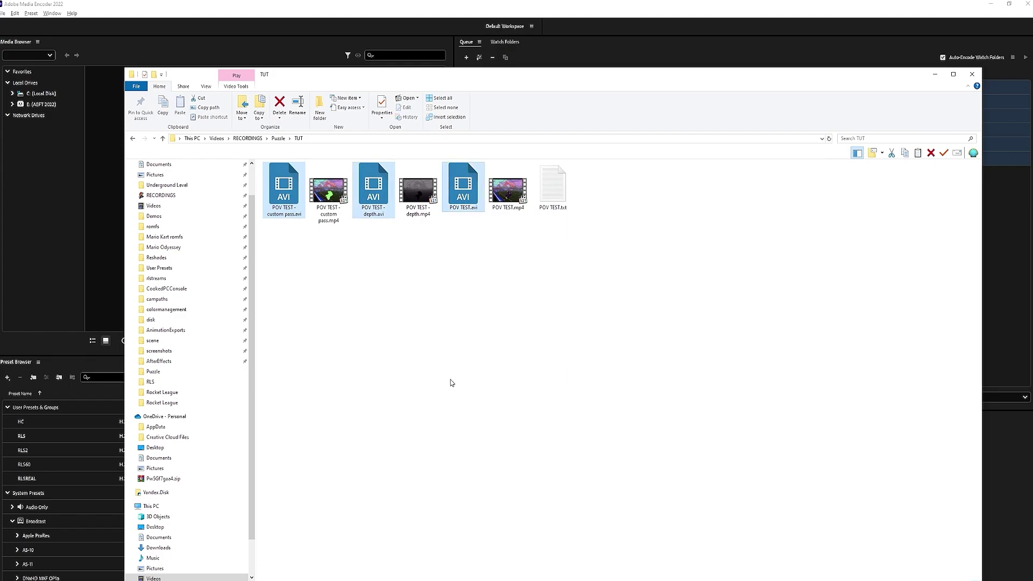
{"action": "key", "text": "Delete"}
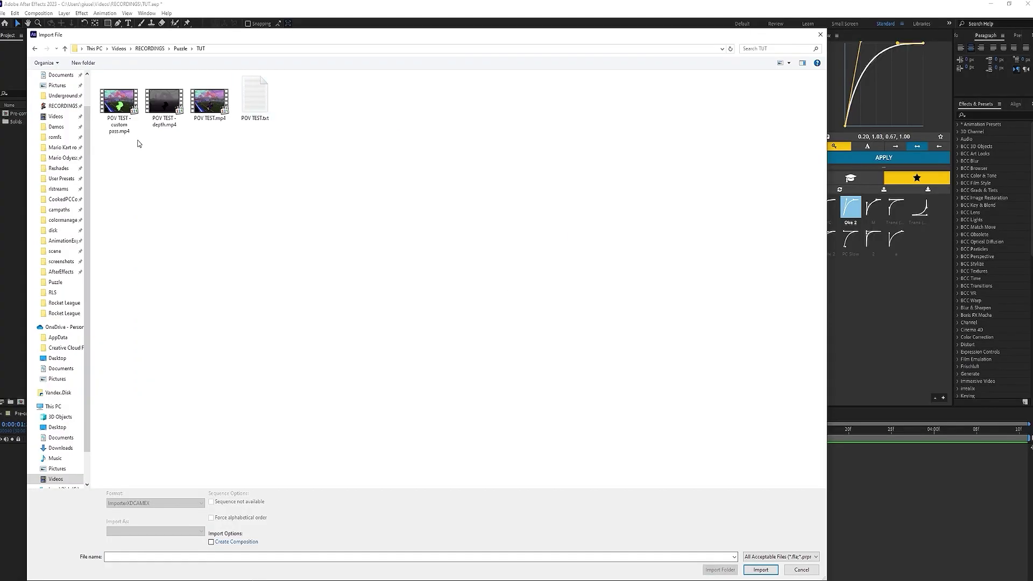
{"action": "left_click_drag", "start_coordinate": [136, 138], "coordinate": [215, 96]}
{"action": "key", "text": "Return"}
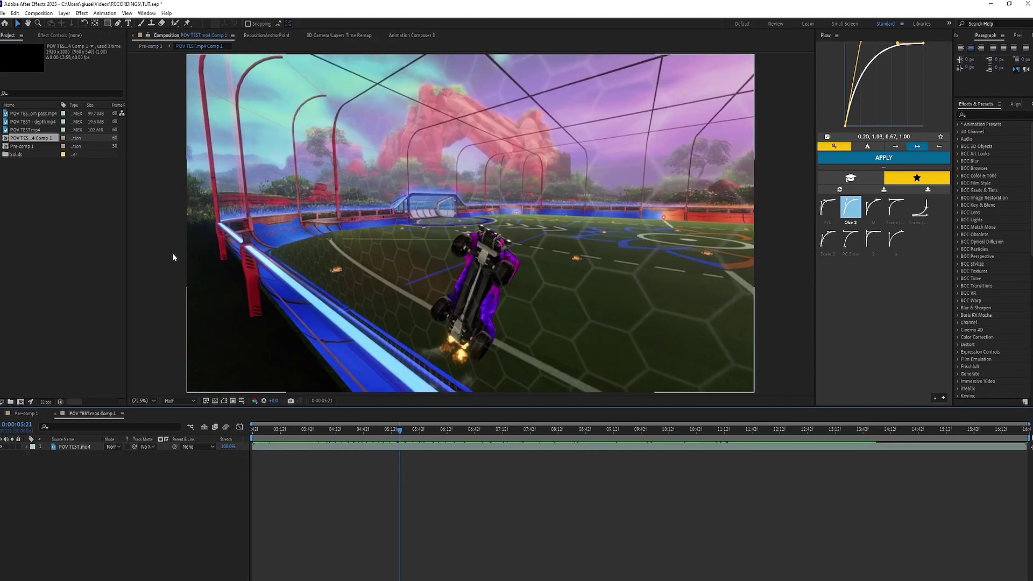
Step: Set the composition frame rate to 30 fps in Composition Settings
{"action": "right_click", "coordinate": [343, 376]}
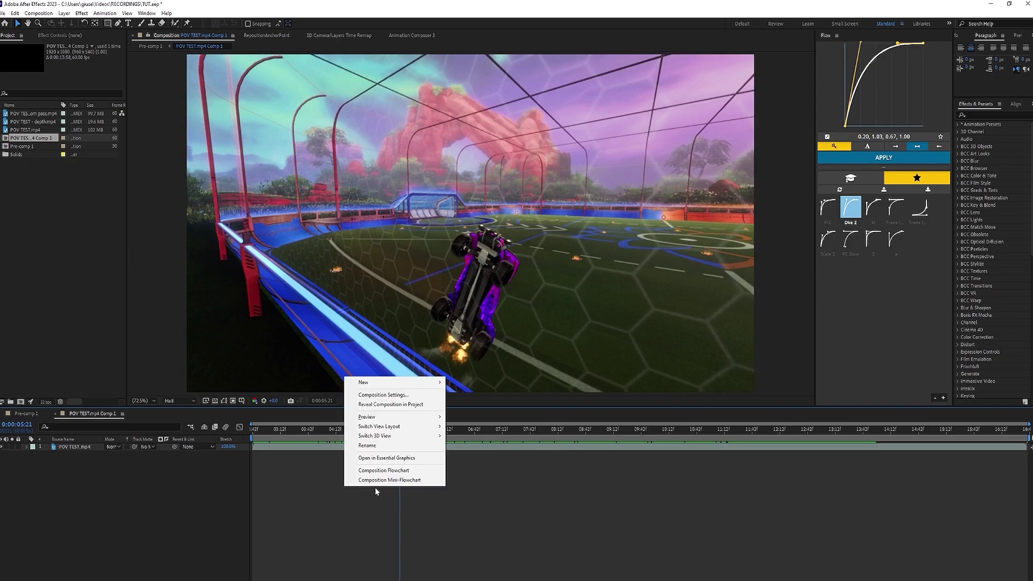
{"action": "left_click", "coordinate": [368, 391]}
{"action": "left_click", "coordinate": [735, 329]}
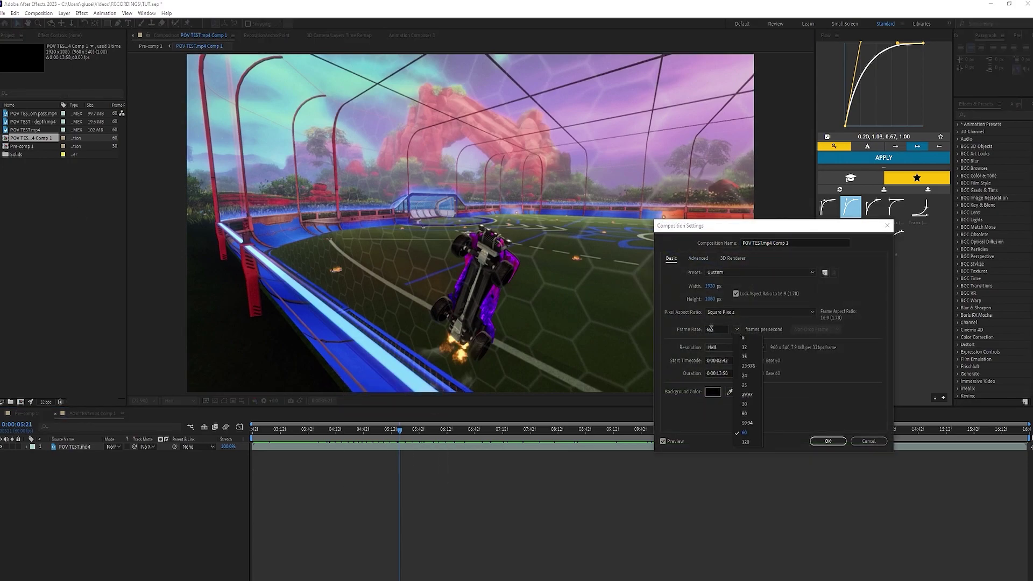
{"action": "left_click", "coordinate": [738, 405]}
{"action": "left_click", "coordinate": [825, 441]}
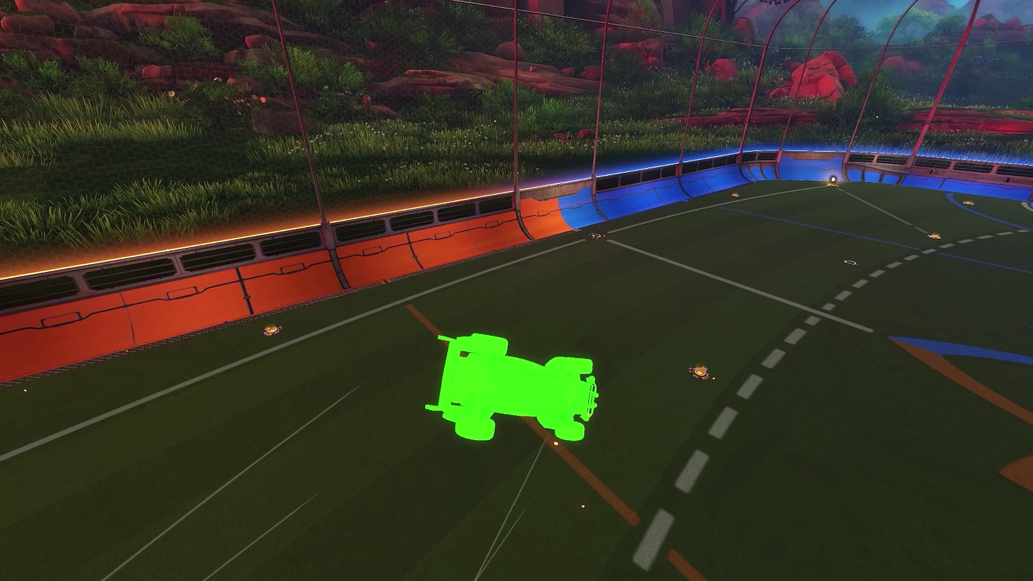
Step: Check and adjust the RLStreams recording framerate in BakkesMod, then close it
{"action": "key", "text": "F2"}
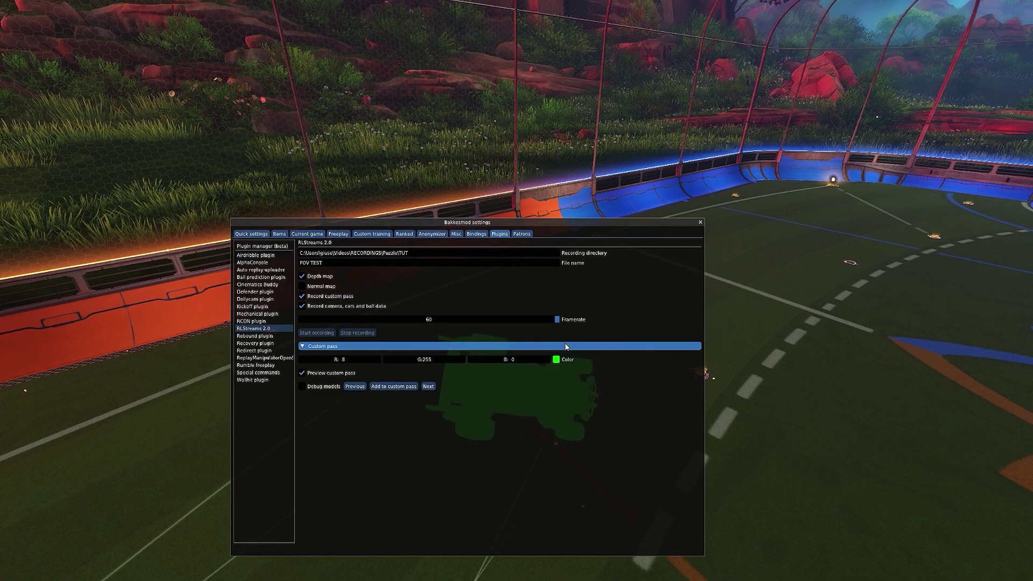
{"action": "left_click_drag", "start_coordinate": [535, 330], "coordinate": [480, 334]}
{"action": "left_click", "coordinate": [484, 325]}
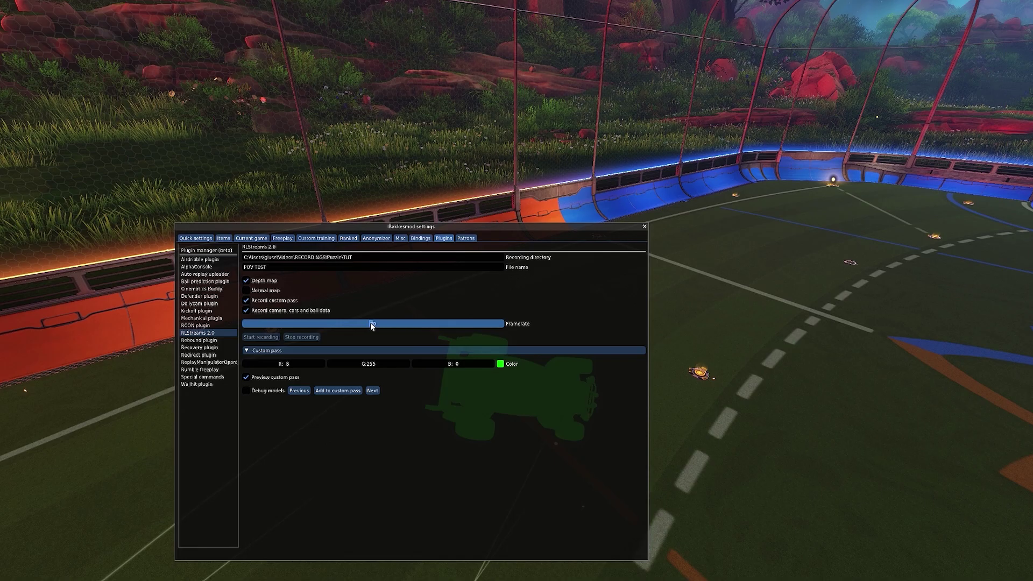
{"action": "key", "text": "F2"}
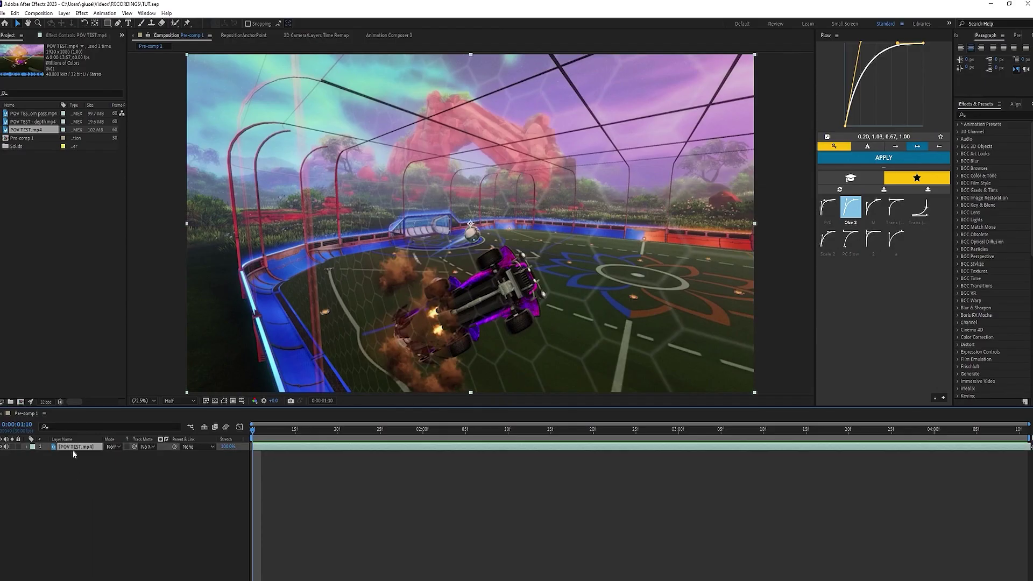
Step: Pre-compose the POV TEST.mp4 layer into Pre-comp 1, leaving all attributes
{"action": "right_click", "coordinate": [80, 450]}
{"action": "left_click", "coordinate": [107, 394]}
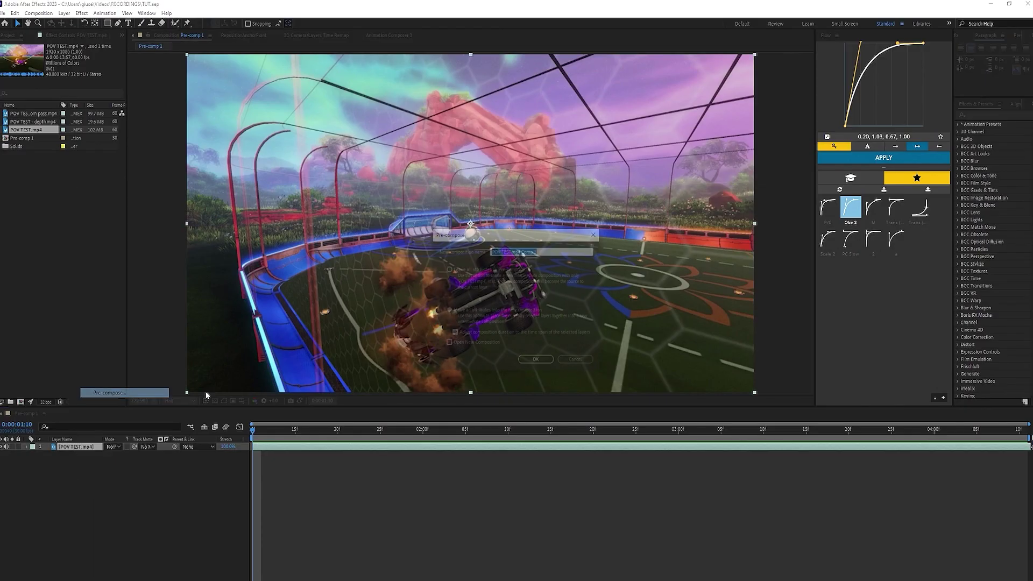
{"action": "left_click", "coordinate": [446, 269]}
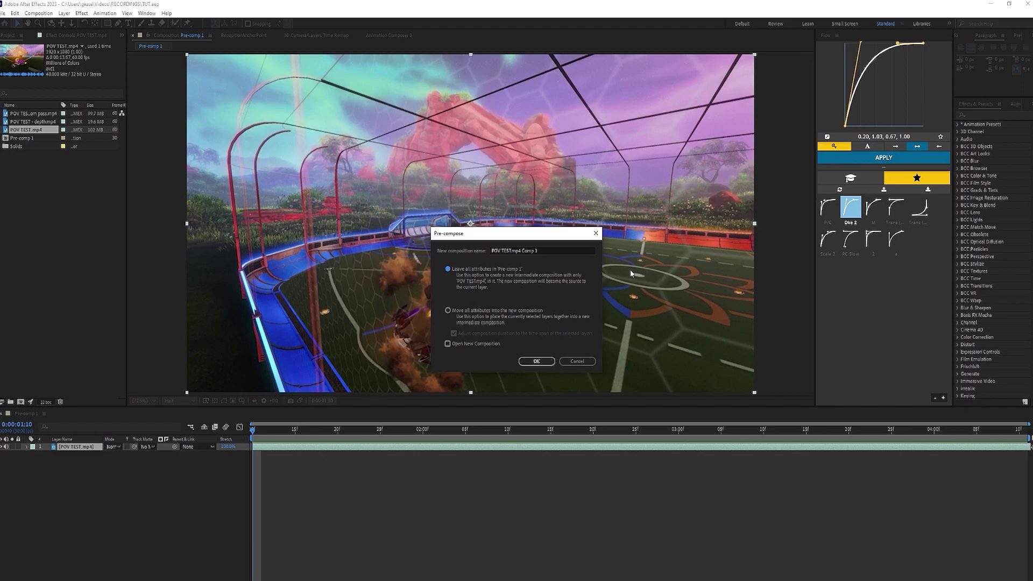
{"action": "left_click", "coordinate": [537, 361]}
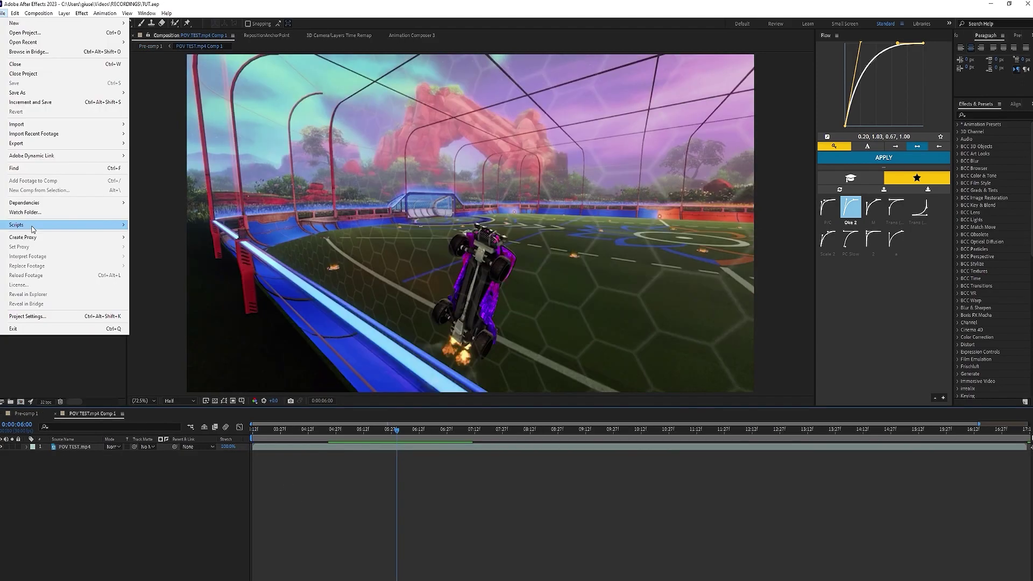
Step: Run the RLStreams2Import.jsx script and load POV TEST.txt from the TUT recordings folder
{"action": "mouse_move", "coordinate": [33, 226]}
{"action": "left_click", "coordinate": [187, 230]}
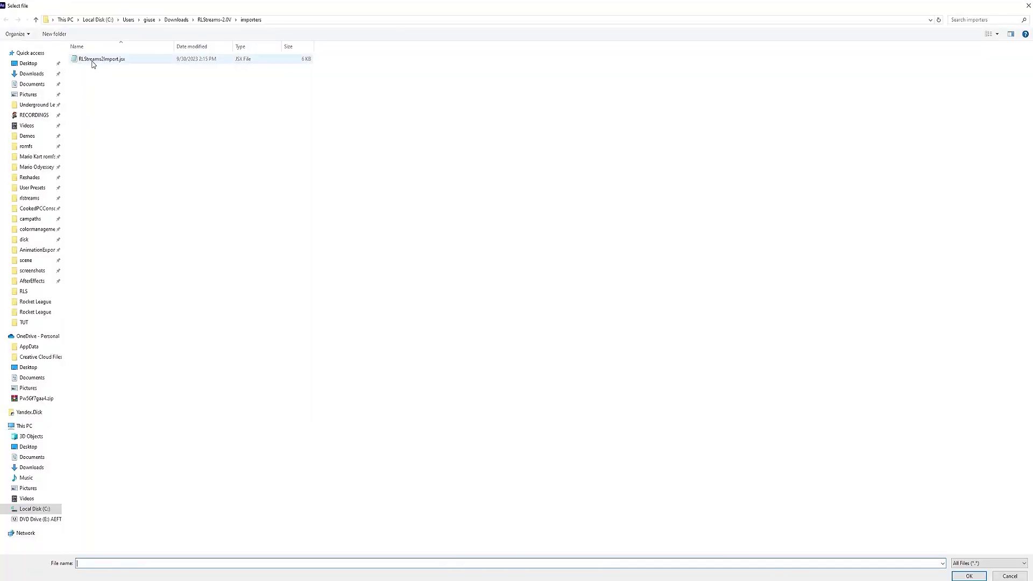
{"action": "left_click", "coordinate": [198, 19]}
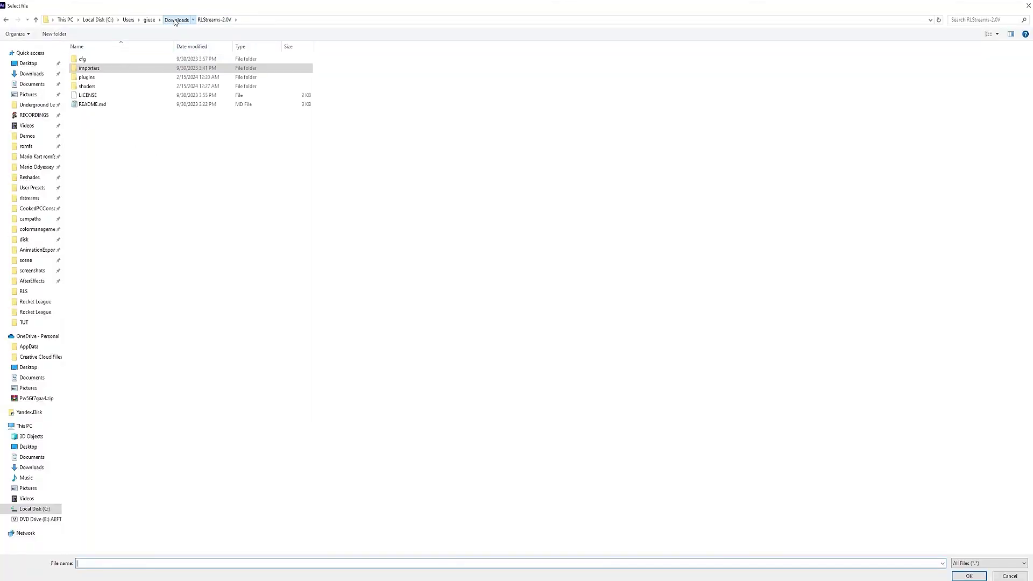
{"action": "left_click", "coordinate": [174, 19]}
{"action": "double_click", "coordinate": [104, 74]}
{"action": "double_click", "coordinate": [135, 76]}
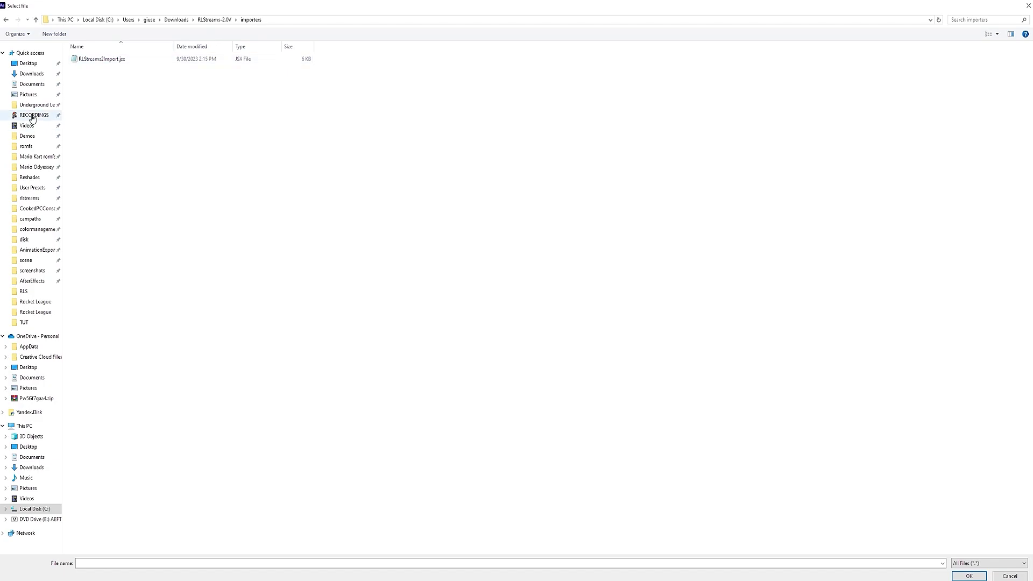
{"action": "left_click", "coordinate": [32, 115]}
{"action": "double_click", "coordinate": [133, 70]}
{"action": "double_click", "coordinate": [263, 73]}
{"action": "double_click", "coordinate": [221, 67]}
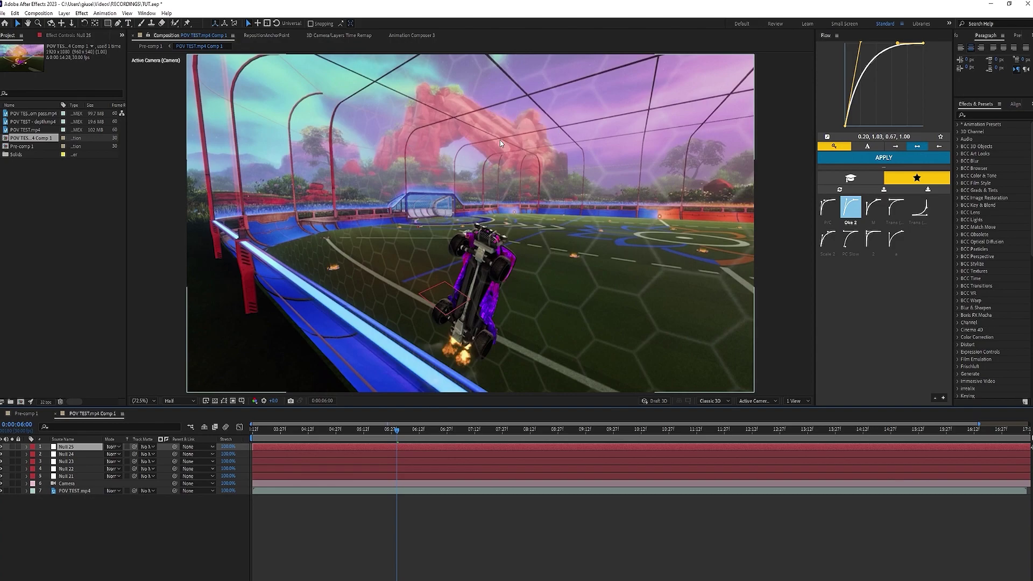
{"action": "left_click", "coordinate": [72, 485]}
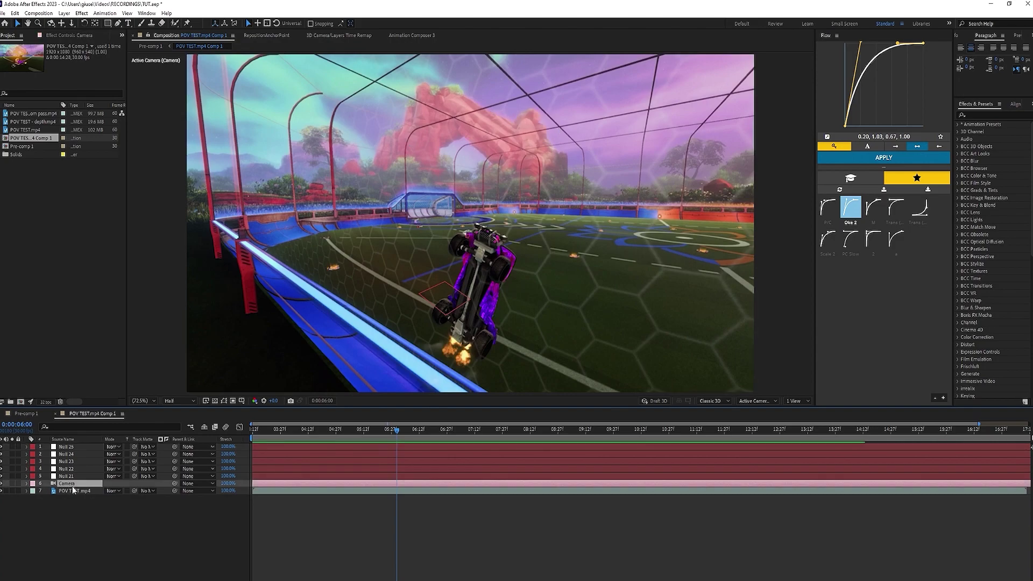
{"action": "left_click", "coordinate": [144, 553]}
{"action": "left_click_drag", "start_coordinate": [396, 441], "coordinate": [708, 457]}
{"action": "left_click", "coordinate": [707, 484]}
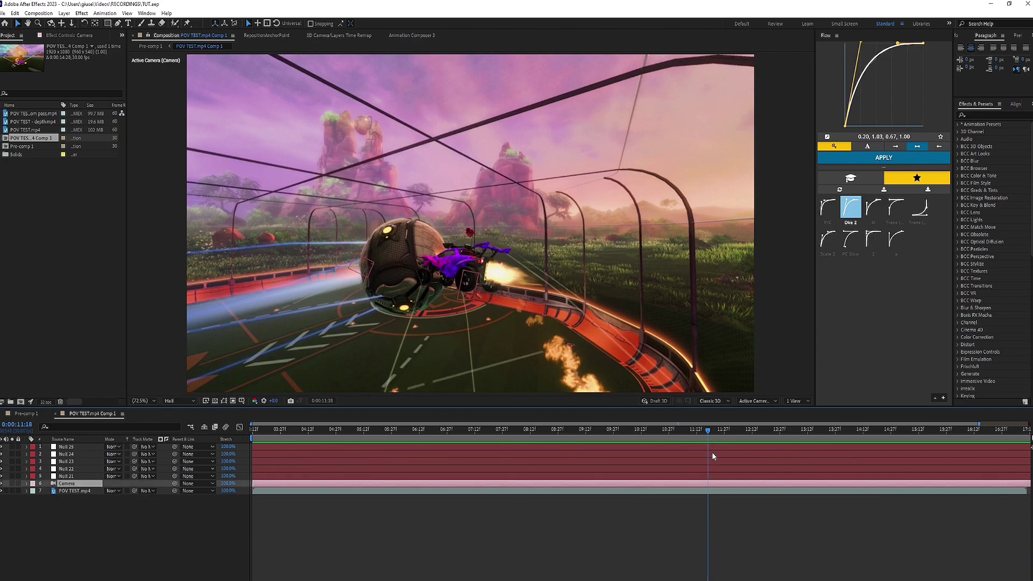
{"action": "left_click", "coordinate": [712, 453], "text": "shift"}
{"action": "left_click", "coordinate": [709, 447], "text": "shift"}
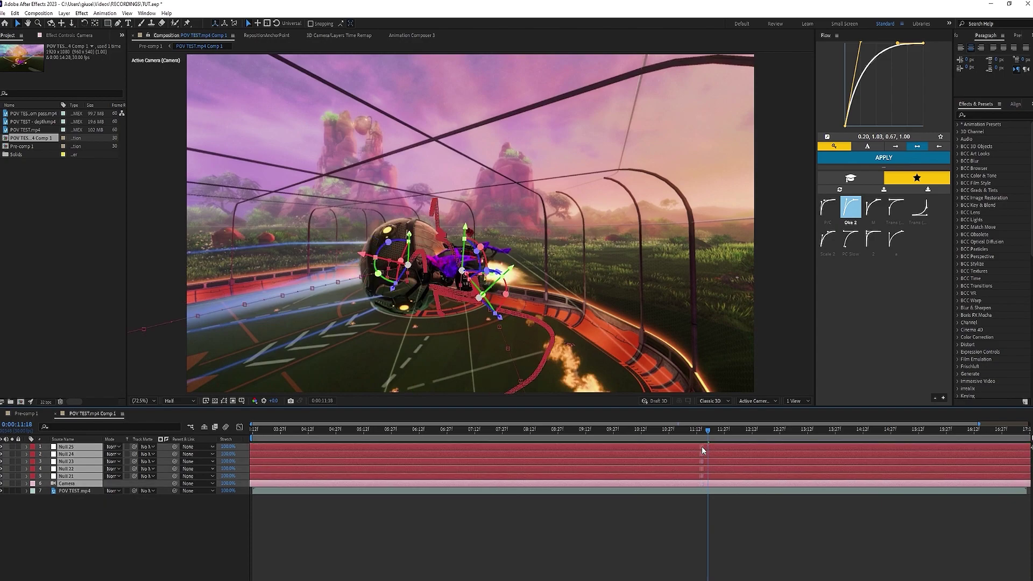
{"action": "left_click", "coordinate": [683, 500]}
{"action": "key", "text": "ctrl+z"}
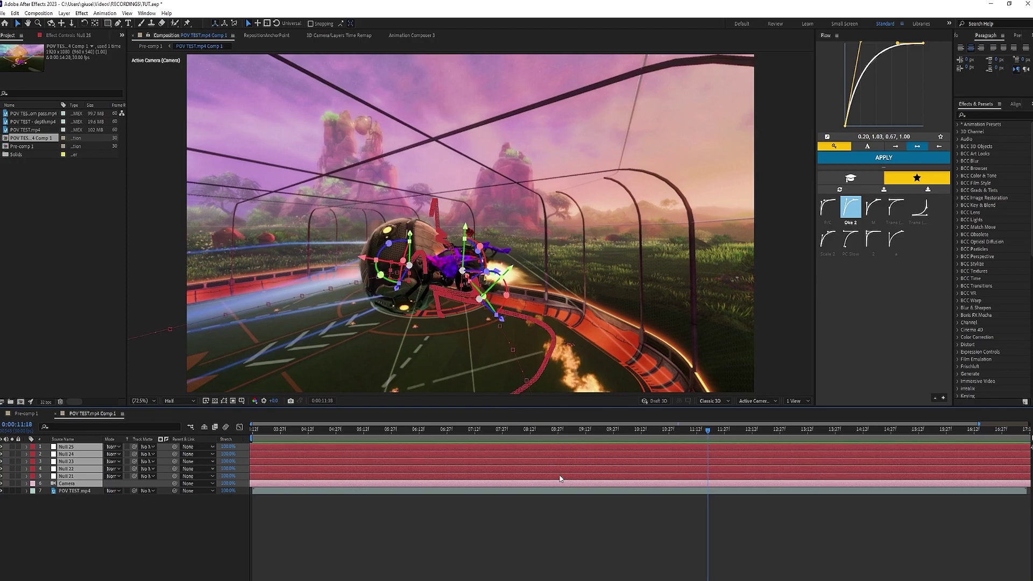
{"action": "key", "text": "ctrl+shift+z"}
{"action": "left_click", "coordinate": [284, 428]}
{"action": "left_click", "coordinate": [444, 430]}
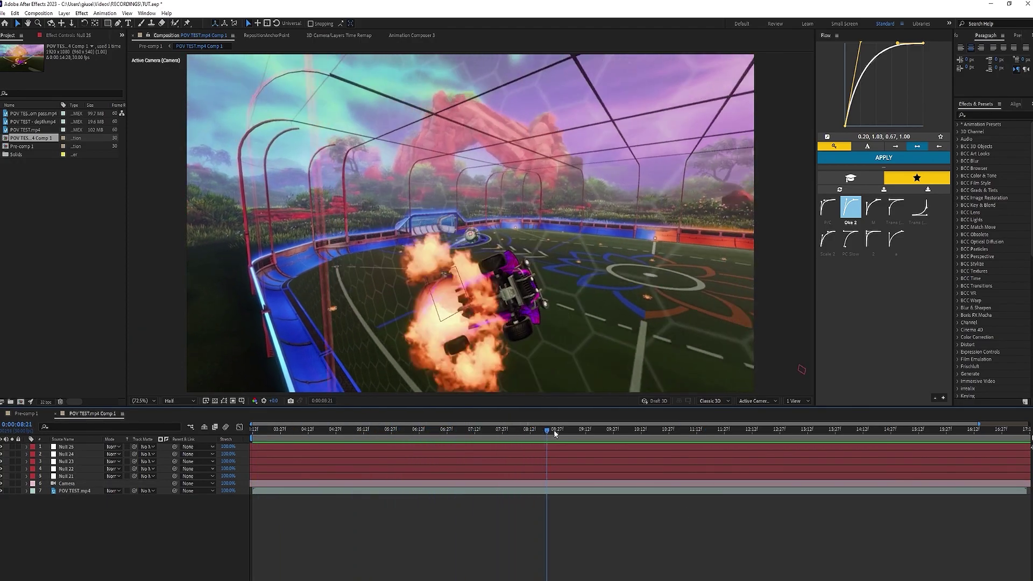